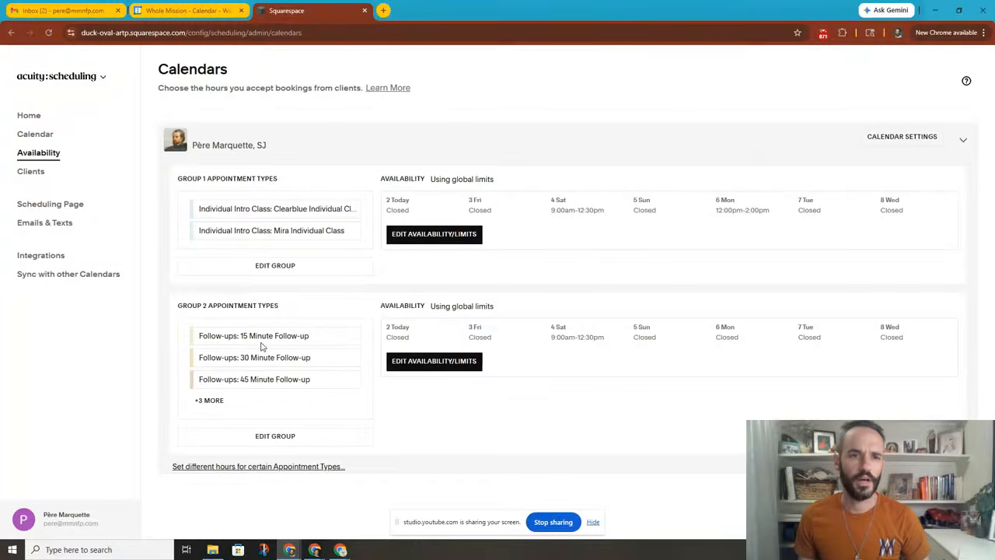
# Step: Open the availability settings for the Group 2 follow-up appointments and compare the blocked-off times with the events in Google Calendar
pyautogui.click(208, 402)
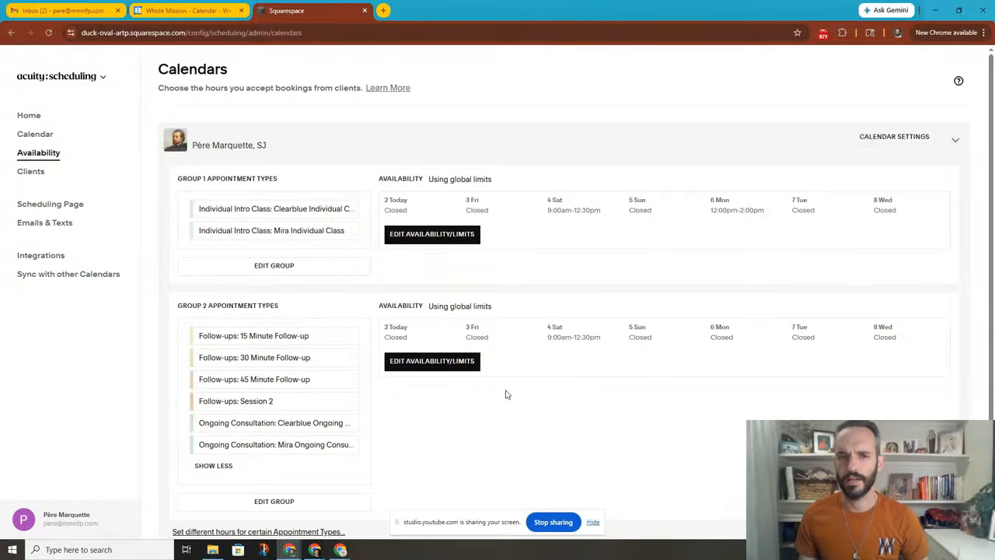
pyautogui.click(444, 370)
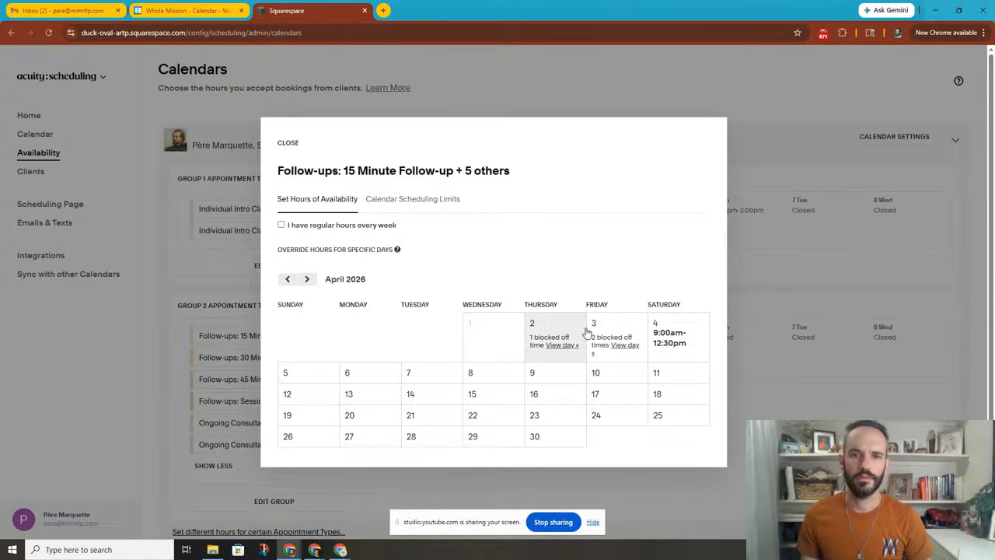
pyautogui.click(194, 11)
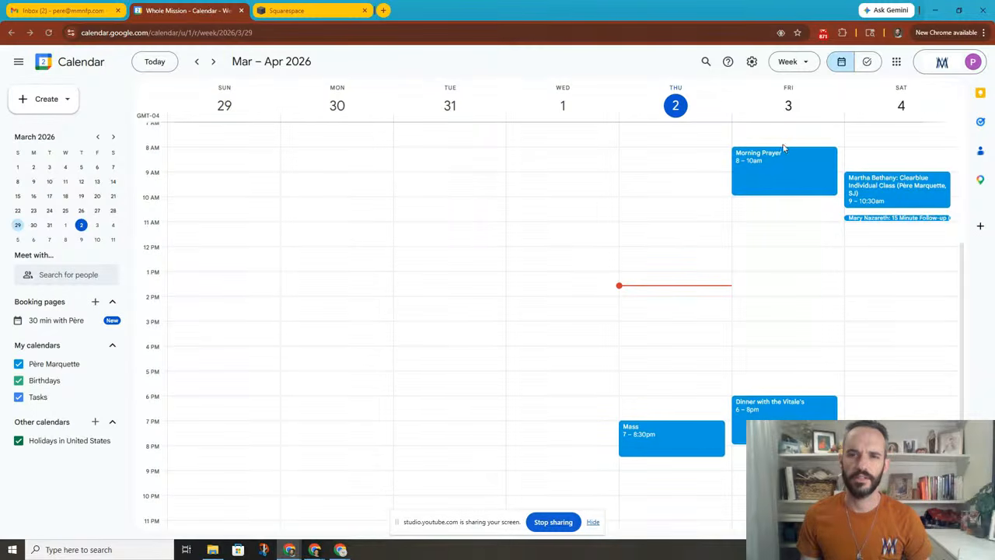
pyautogui.click(292, 12)
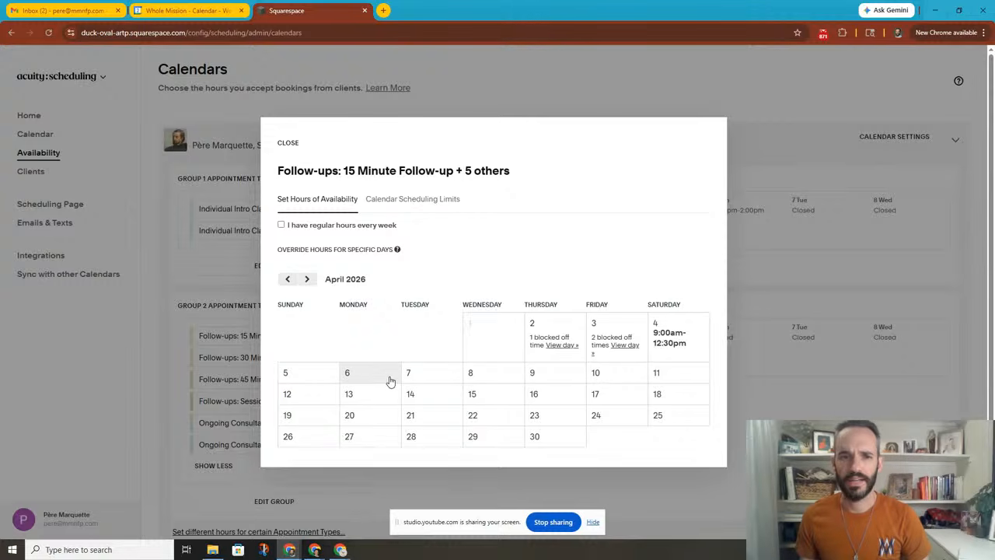
# Step: Set override hours of 12pm-1pm on Wednesday, April 8 for the follow-up appointment group
pyautogui.click(488, 376)
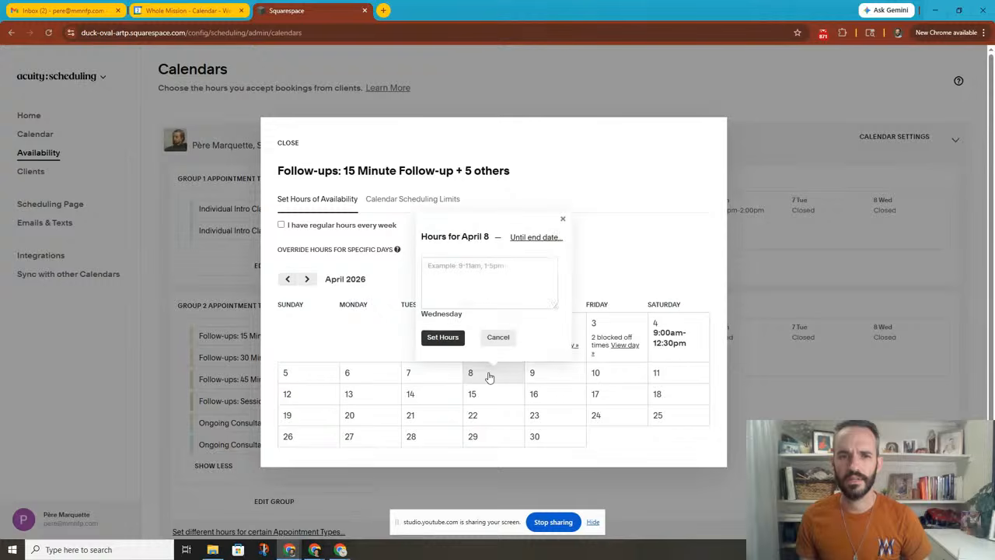
pyautogui.click(458, 276)
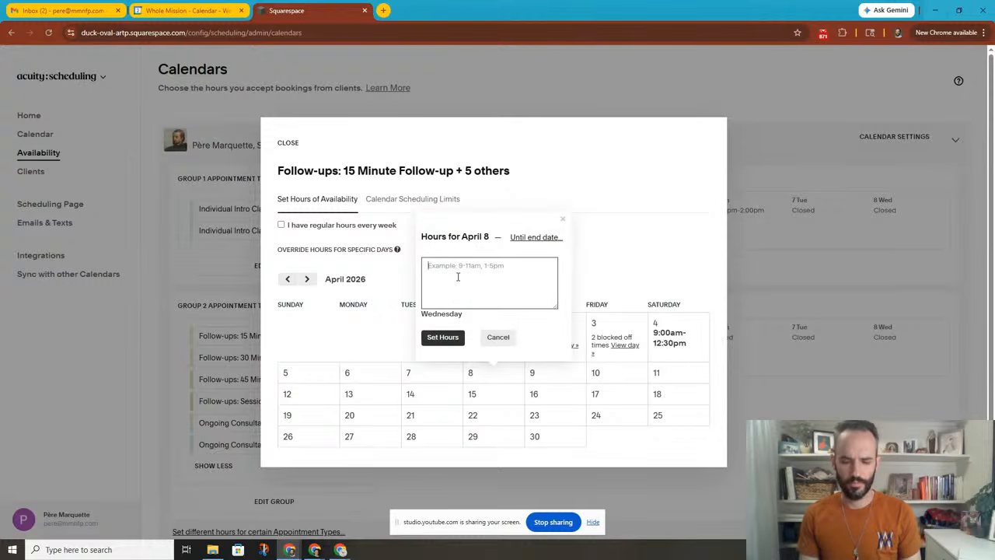
pyautogui.write('12pm-1')
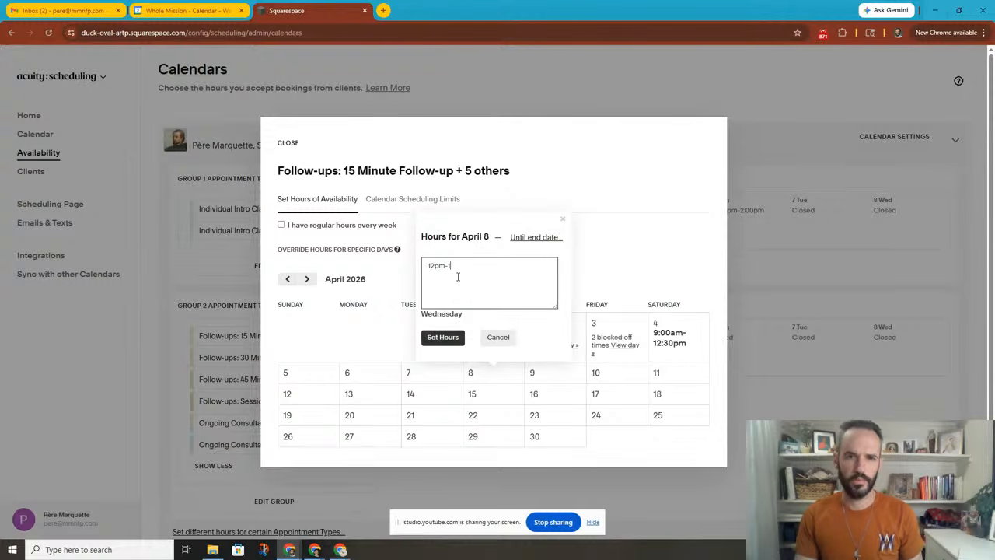
pyautogui.write('pm')
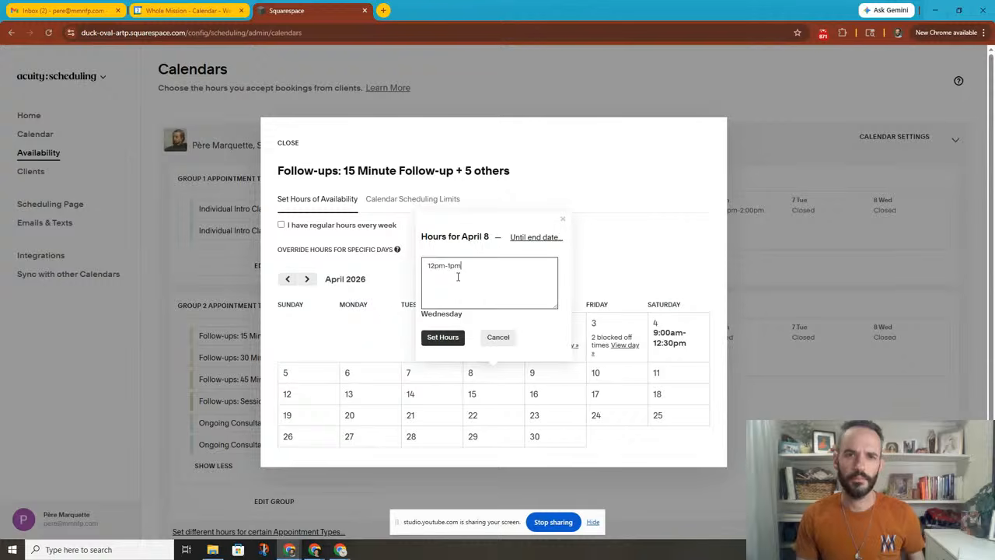
pyautogui.click(443, 338)
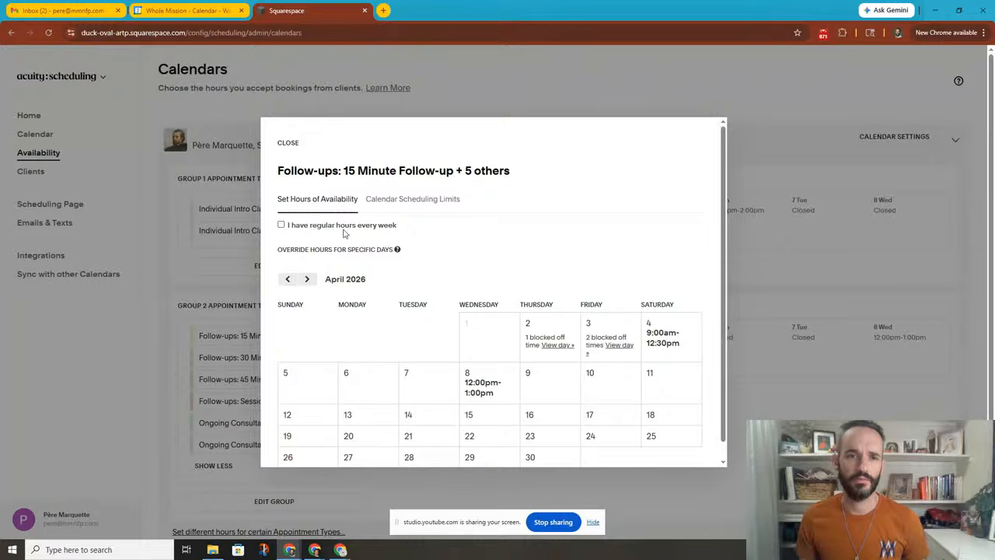
# Step: Enable regular weekly hours for the follow-up group and save Thursday availability as 12pm-3pm
pyautogui.click(280, 225)
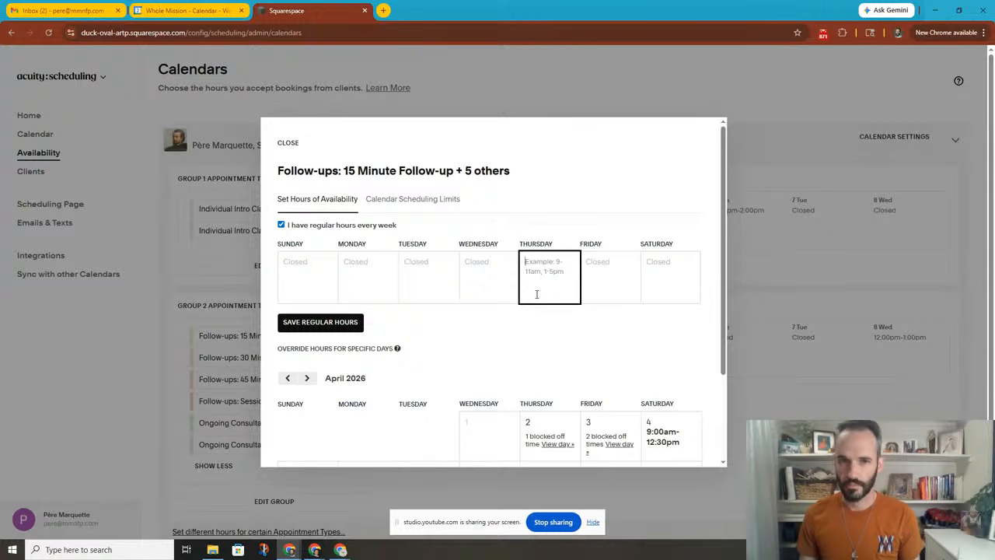
pyautogui.write('12')
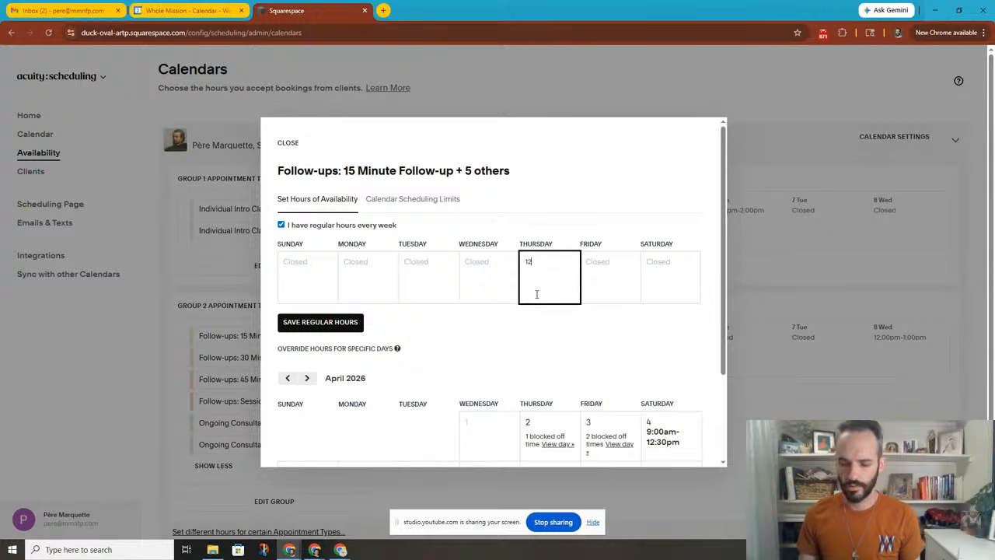
pyautogui.write('pm-')
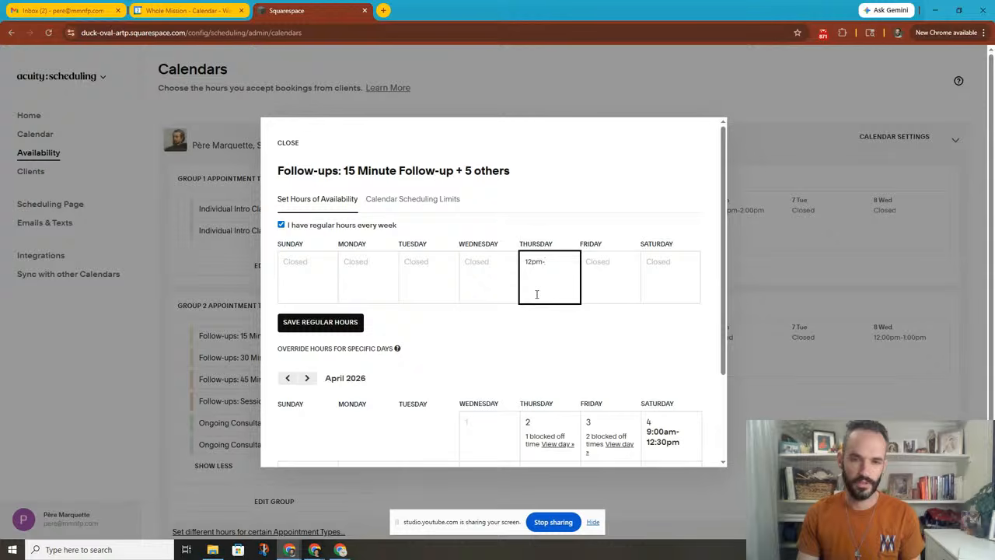
pyautogui.write('3pm')
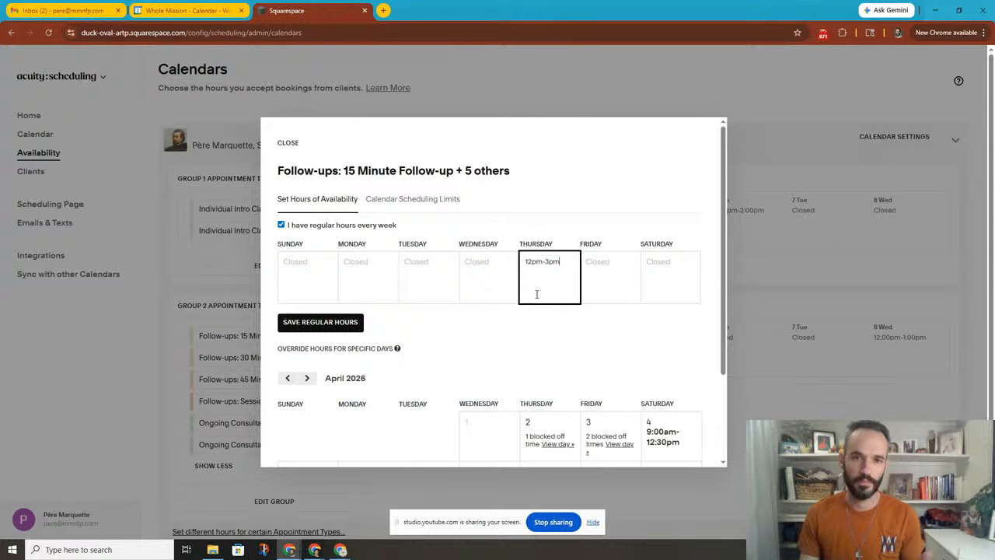
pyautogui.click(344, 321)
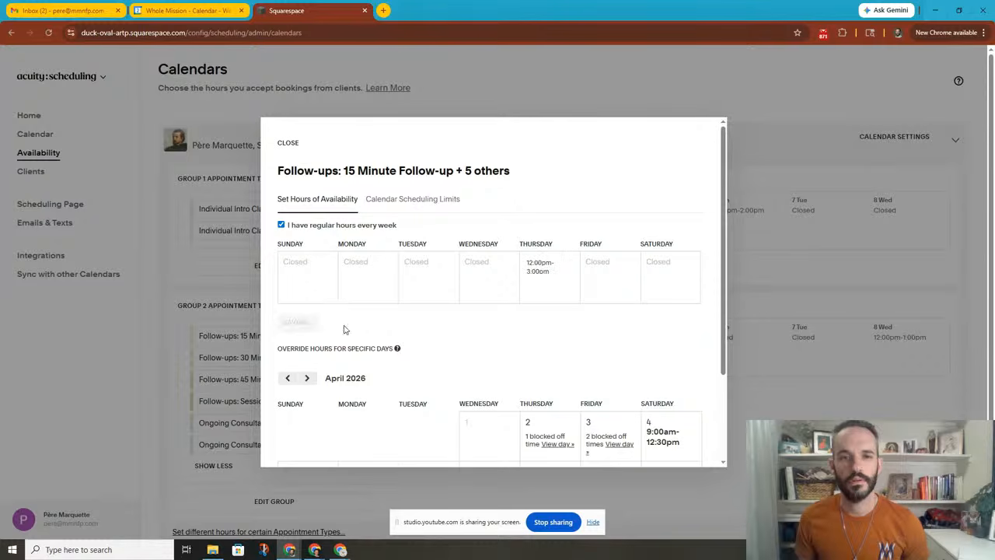
# Step: Check the recurring Thursday hours in April and May 2026, review the follow-up group's scheduling limits, and close the settings
pyautogui.scroll(-3, 544, 331)
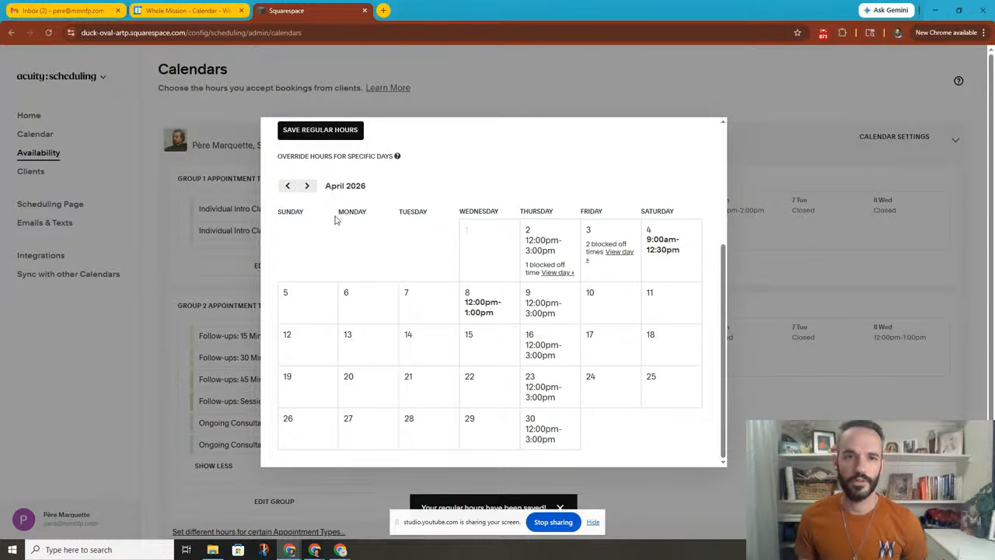
pyautogui.click(307, 187)
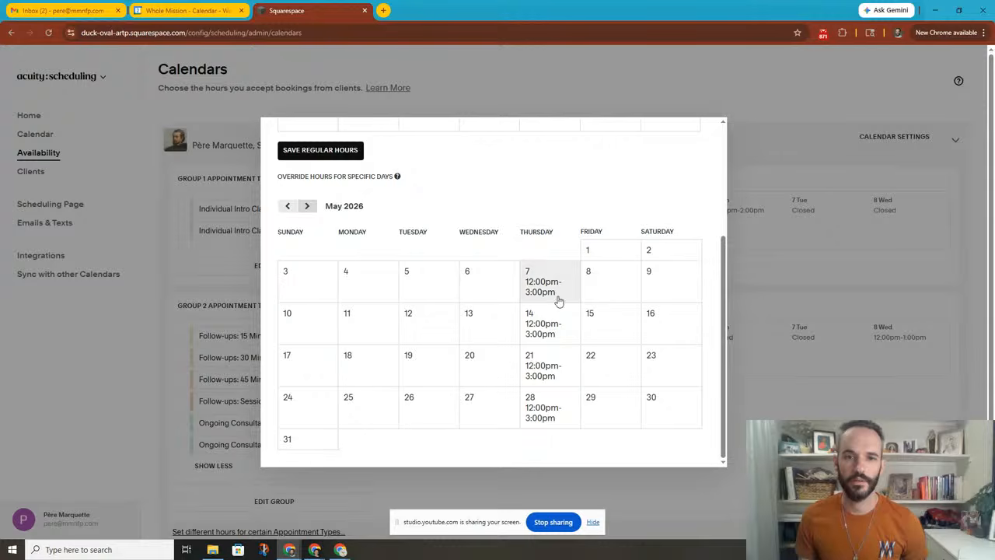
pyautogui.scroll(3, 551, 404)
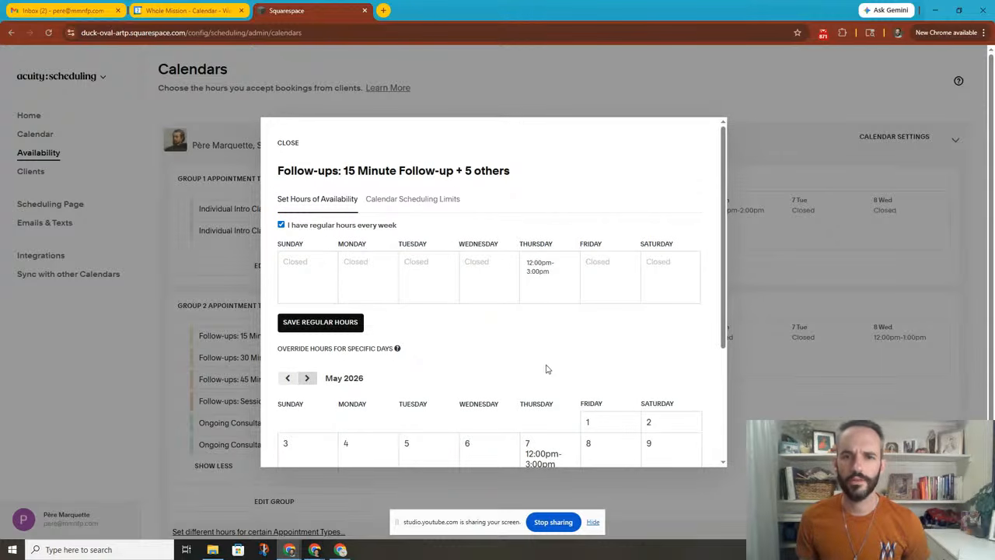
pyautogui.scroll(-2, 546, 367)
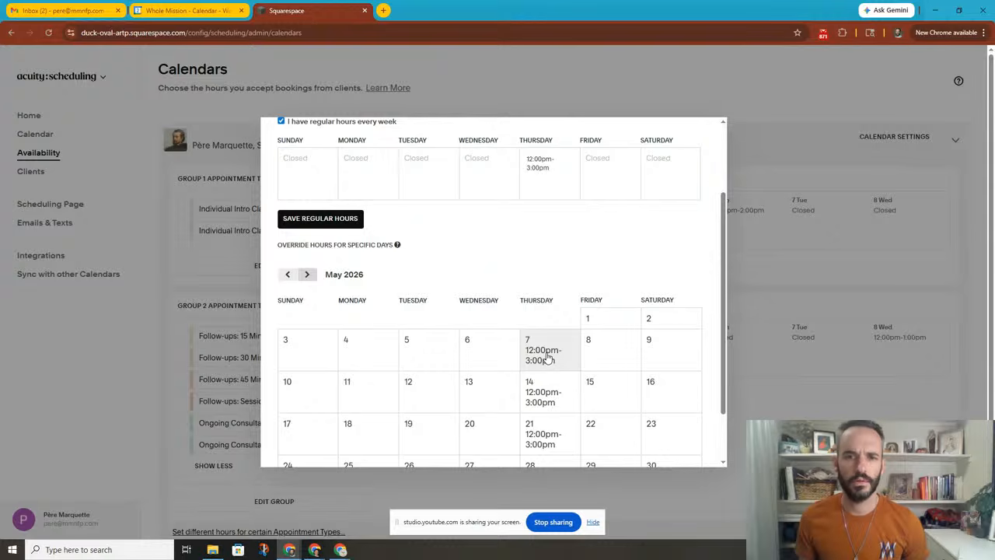
pyautogui.scroll(3, 442, 292)
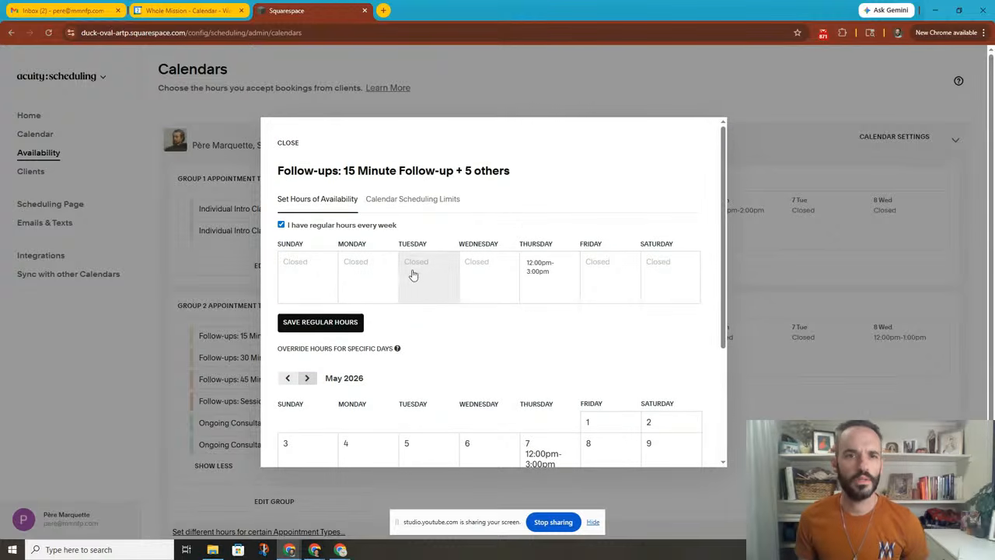
pyautogui.click(416, 204)
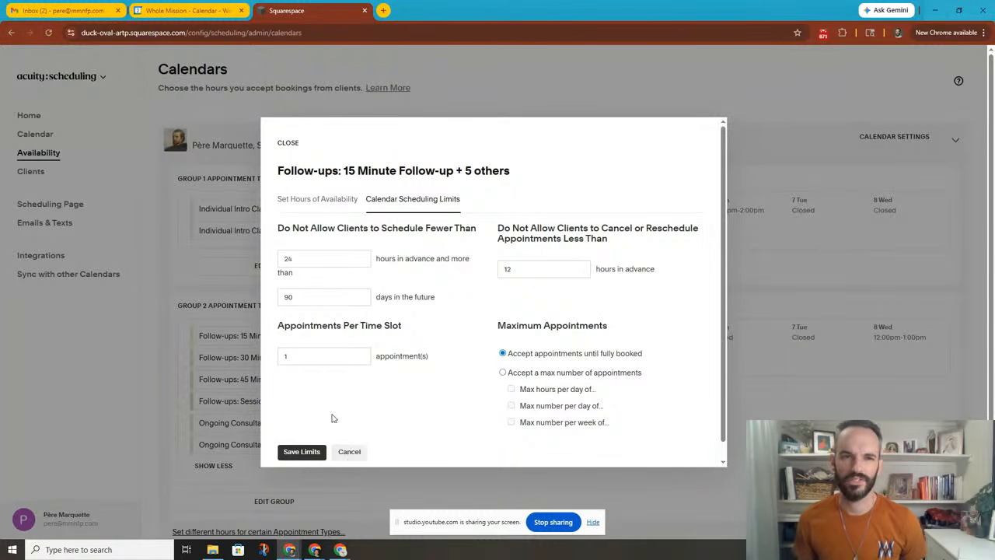
pyautogui.click(288, 144)
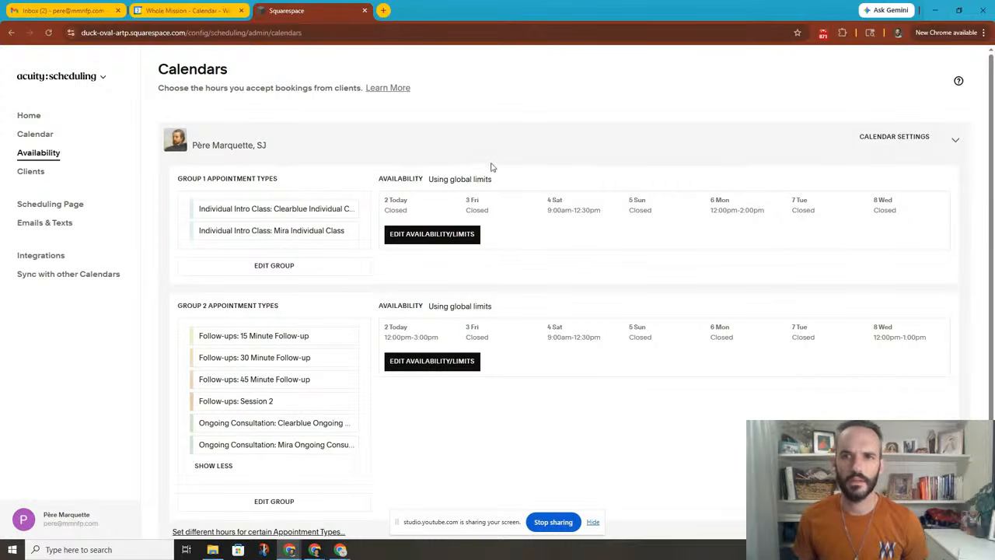
# Step: Enable regular weekly hours for the Group 1 individual intro classes and save Tuesday availability as 7pm-10pm
pyautogui.click(418, 235)
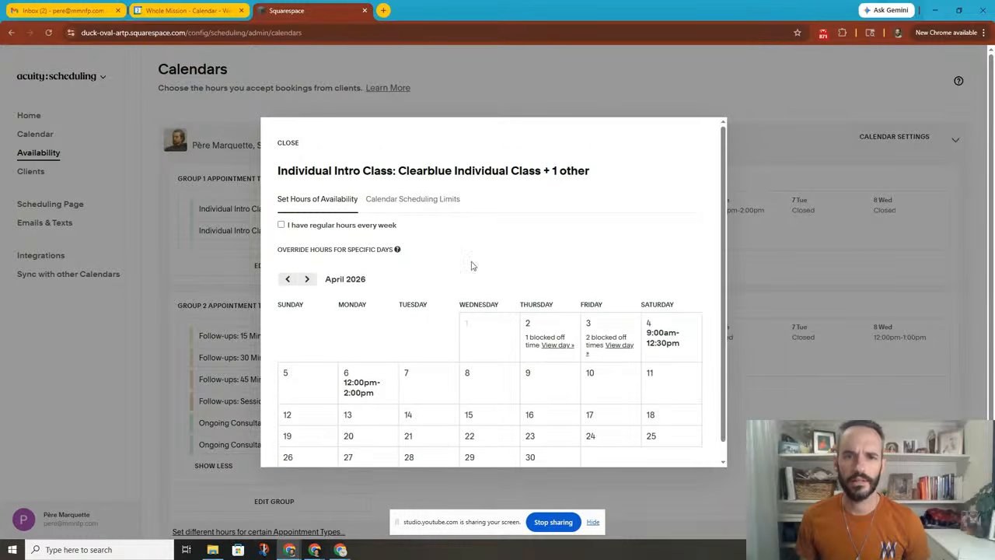
pyautogui.scroll(-1, 499, 281)
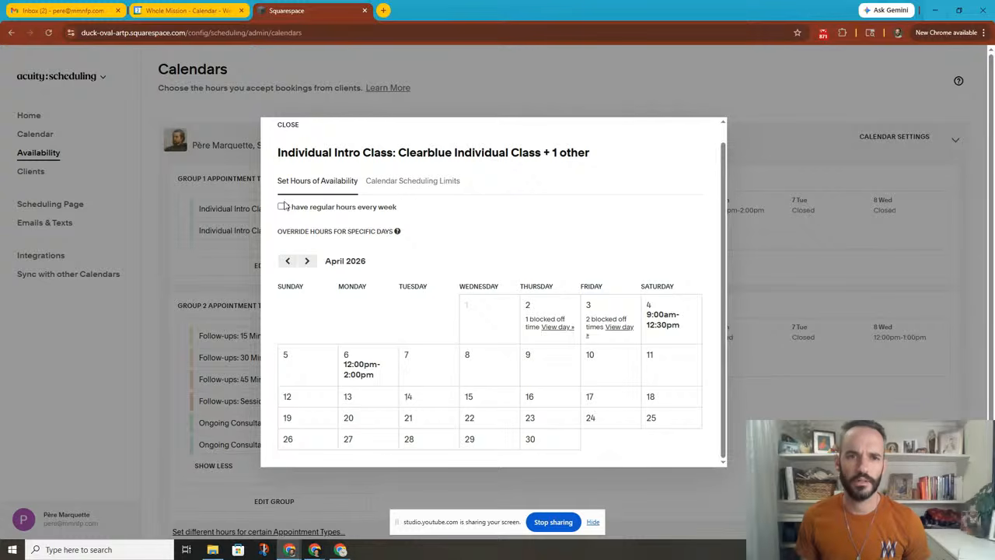
pyautogui.click(282, 208)
pyautogui.click(431, 264)
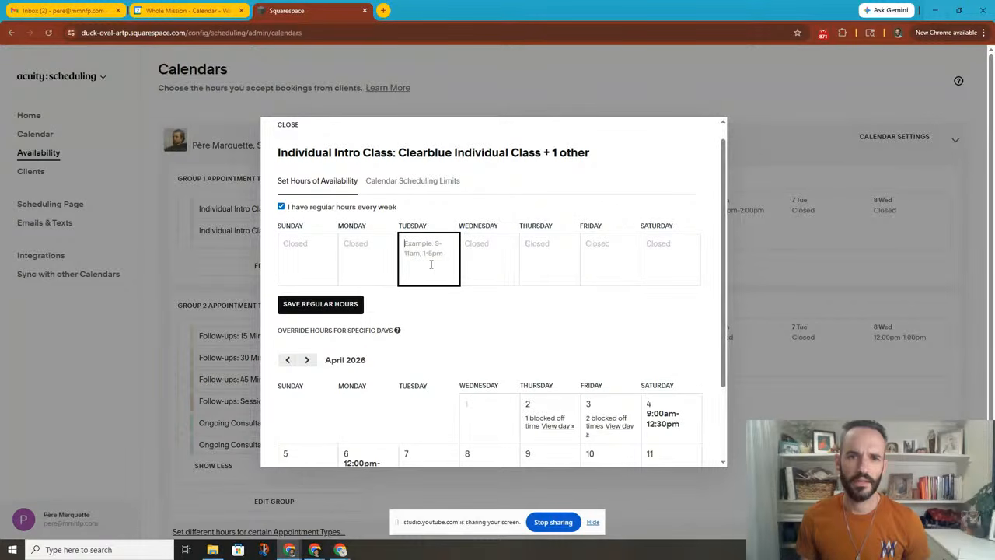
pyautogui.write('7pm-10pm')
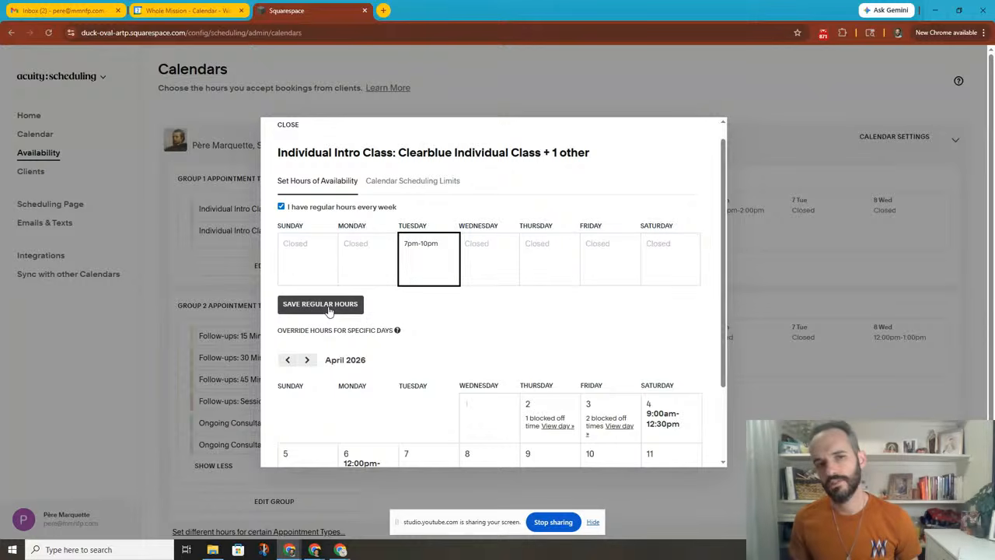
pyautogui.click(328, 305)
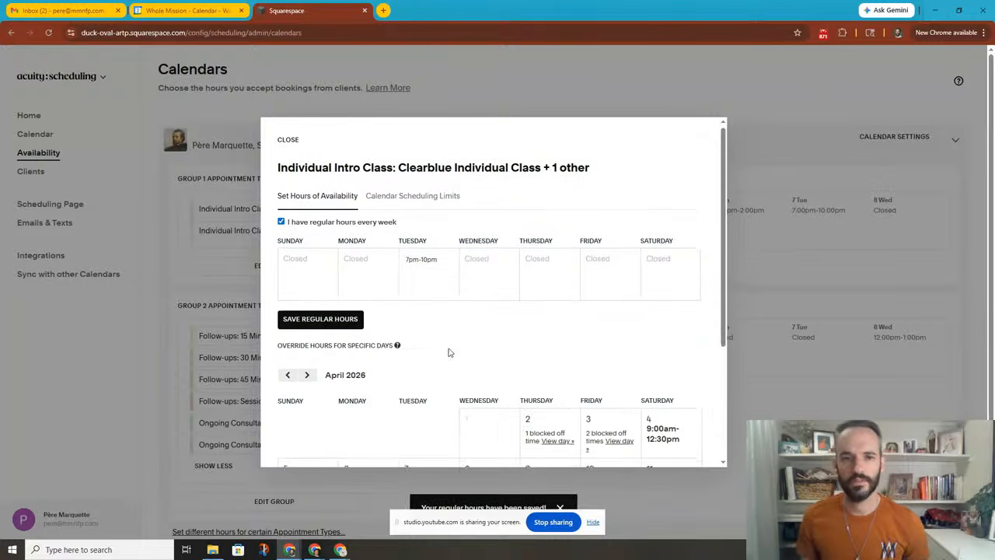
# Step: Clear the intro class hours for Tuesday, April 21 to close that day, and exit the availability settings
pyautogui.scroll(-2, 443, 365)
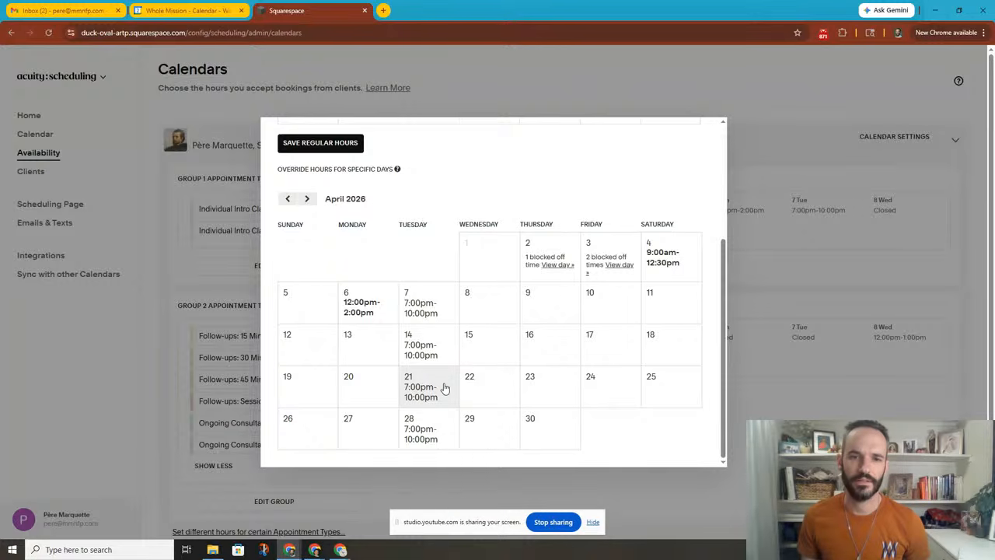
pyautogui.click(444, 389)
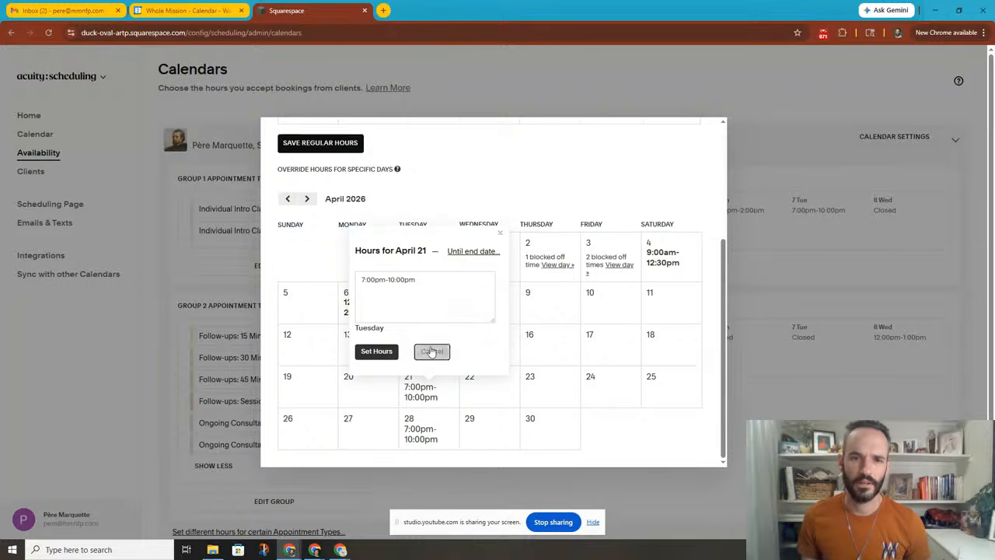
pyautogui.click(429, 351)
pyautogui.click(433, 385)
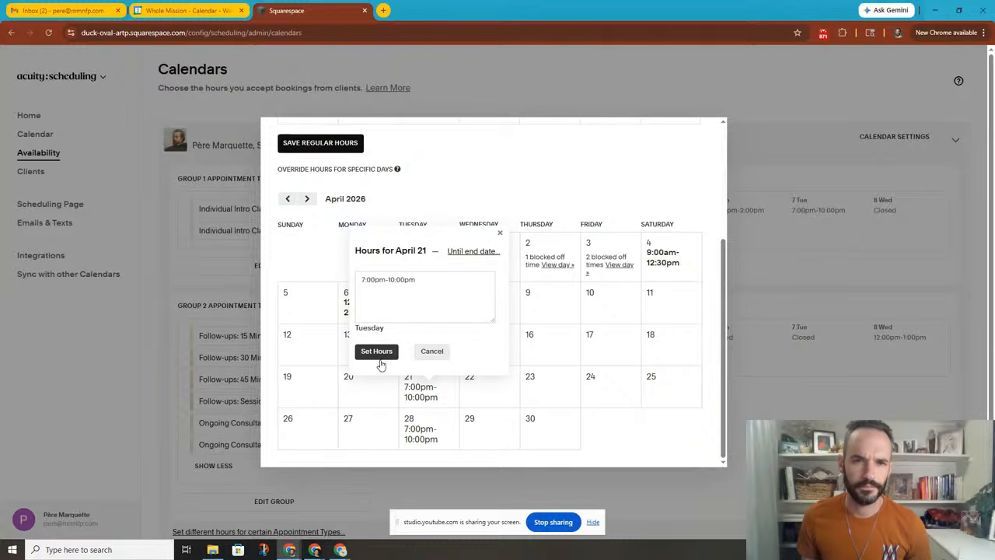
pyautogui.moveTo(420, 286); pyautogui.dragTo(334, 281)
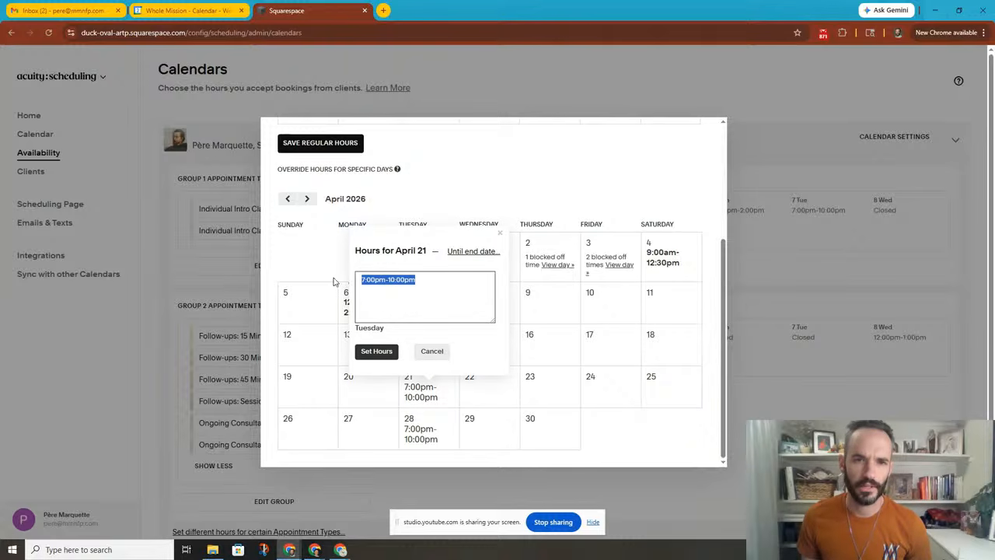
pyautogui.press('BackSpace')
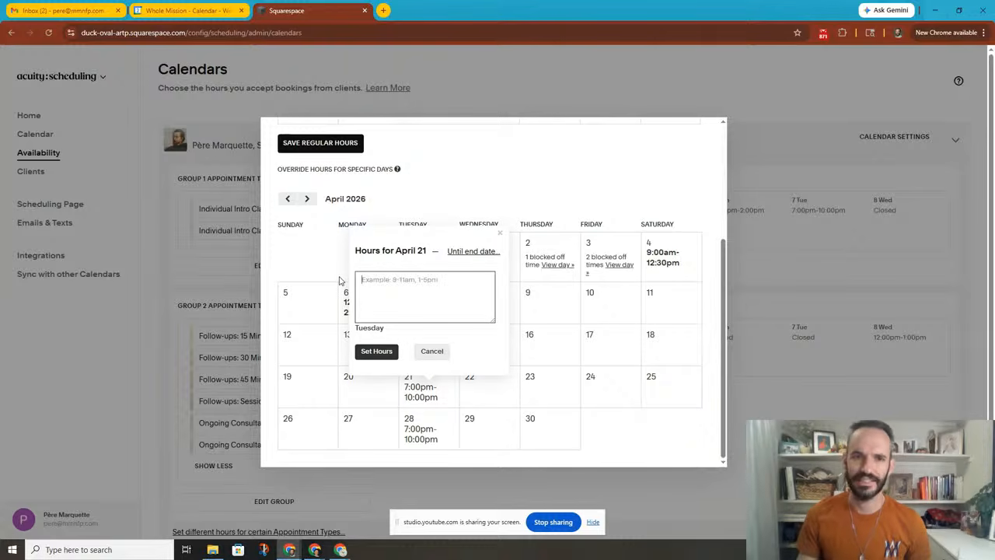
pyautogui.click(377, 351)
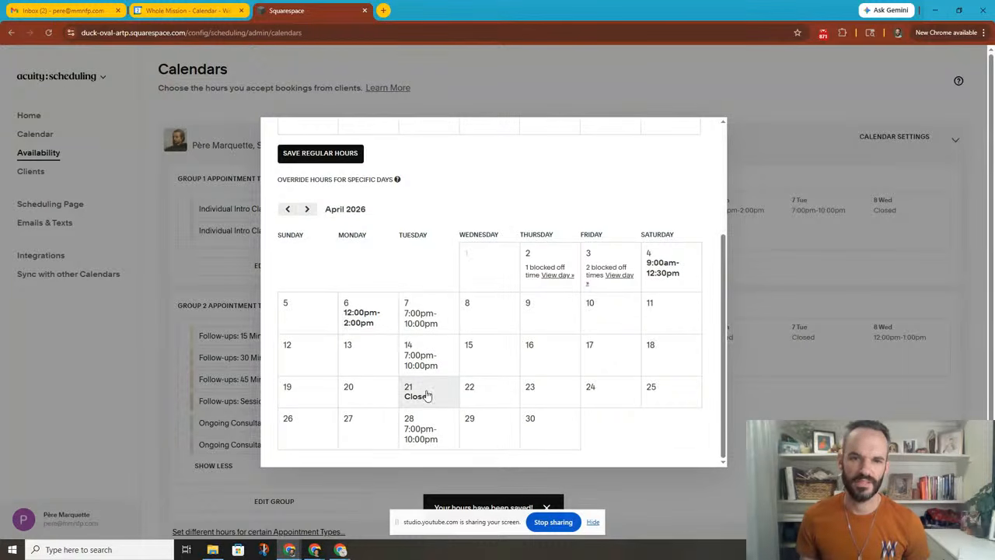
pyautogui.scroll(3, 433, 315)
pyautogui.scroll(2, 356, 277)
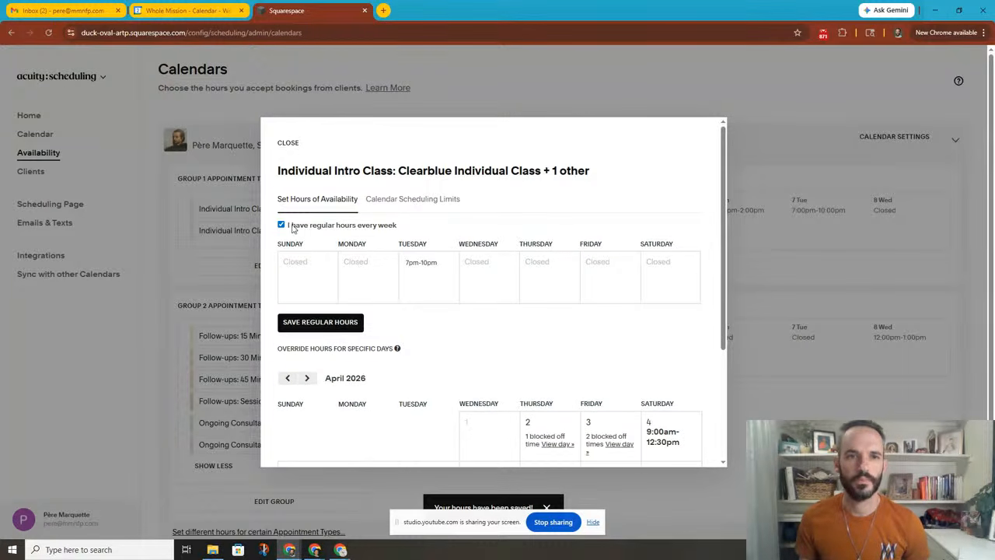
pyautogui.click(289, 149)
# Step: Examine the calendar's block-off-time form with its multiple-day option, and return to the scheduling home page without blocking any time
pyautogui.scroll(-1, 679, 398)
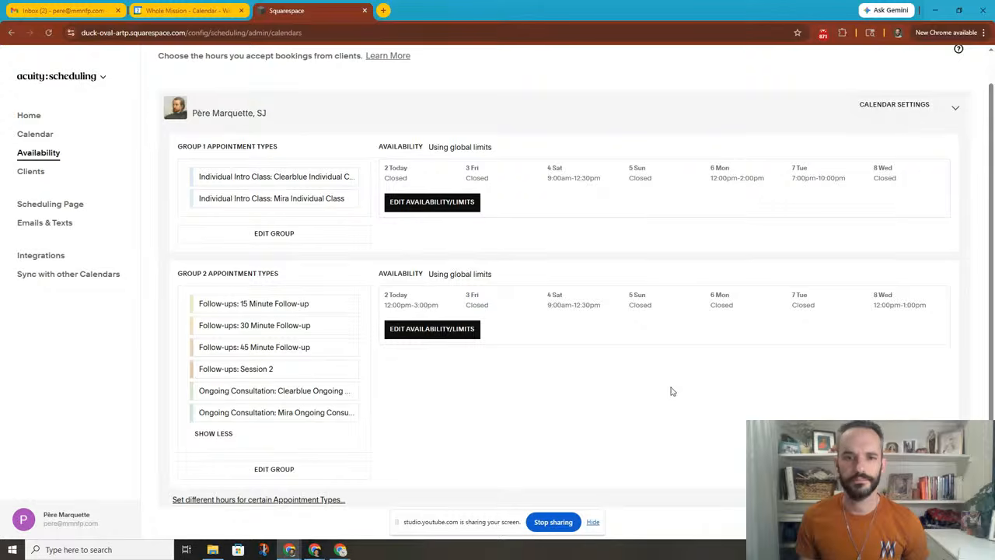
pyautogui.scroll(1, 672, 391)
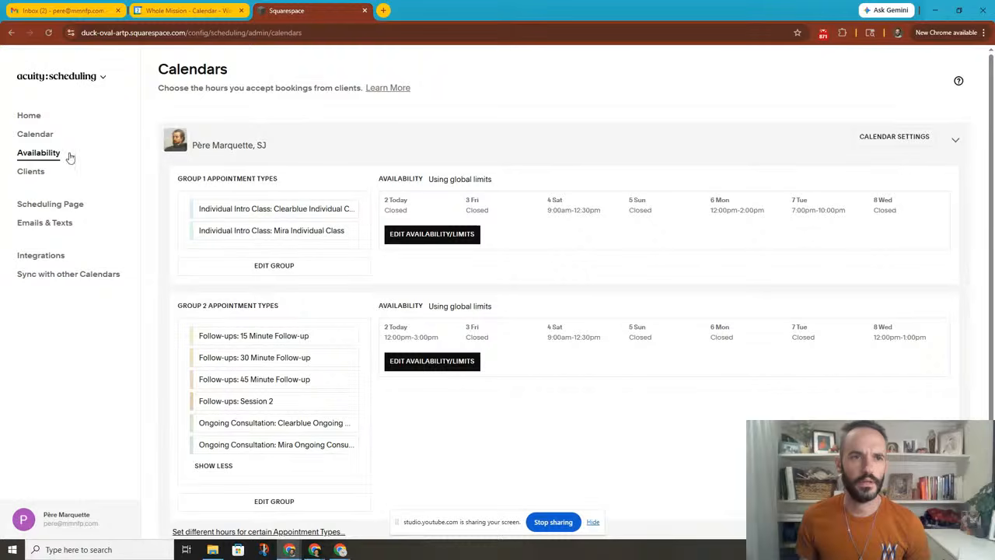
pyautogui.click(39, 136)
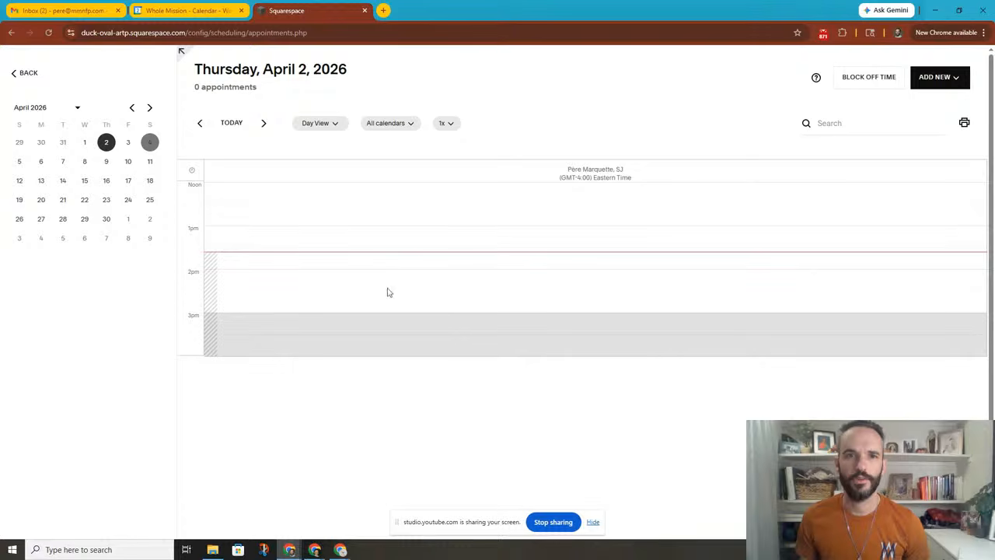
pyautogui.click(870, 79)
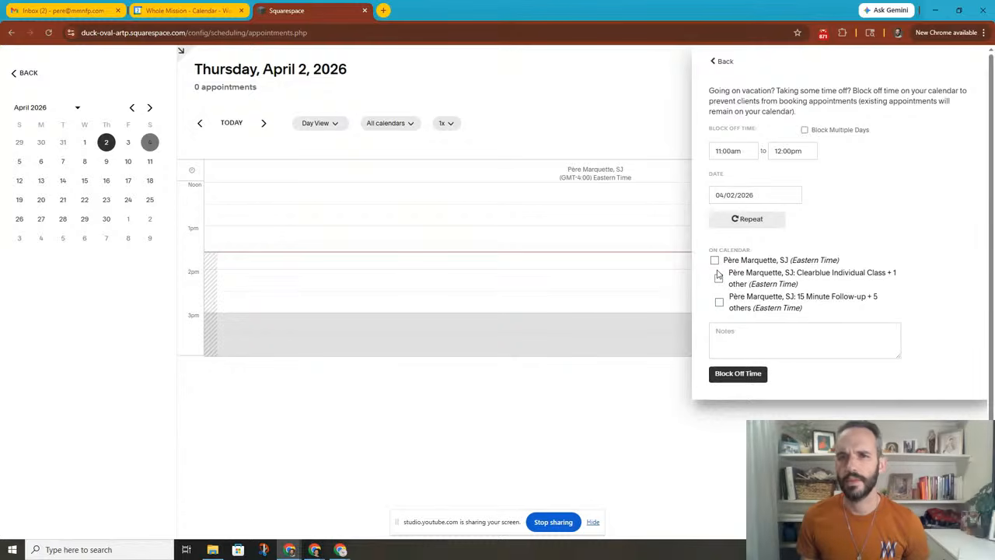
pyautogui.click(805, 130)
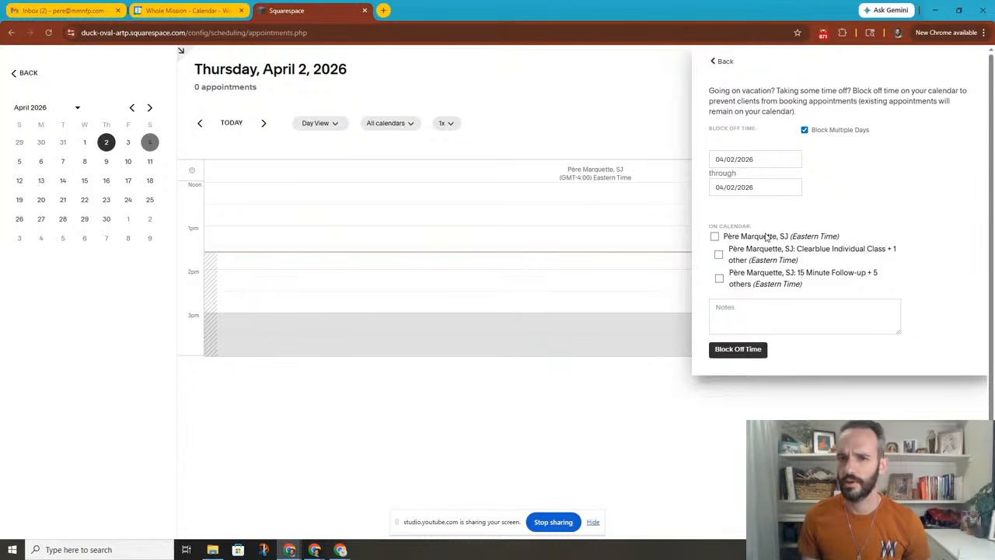
pyautogui.click(723, 63)
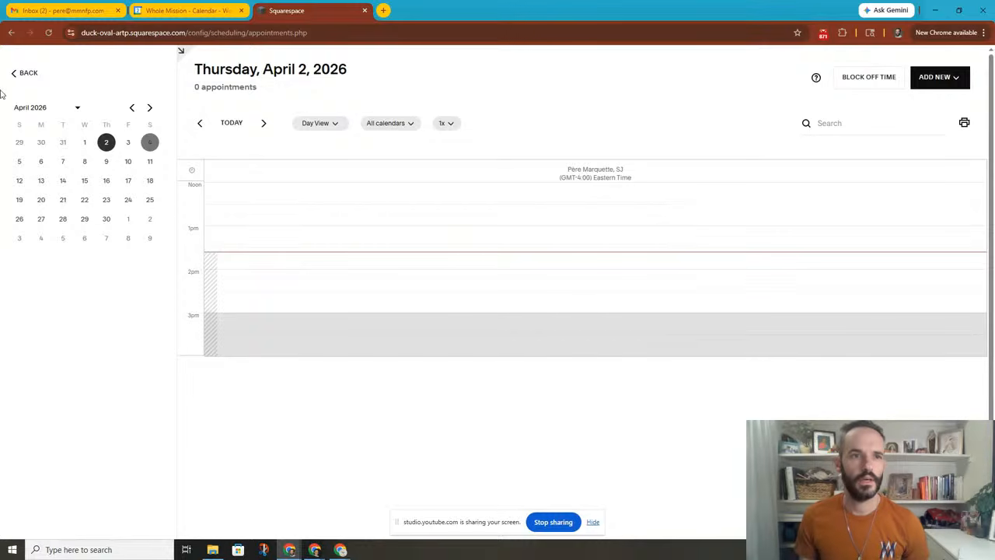
pyautogui.click(30, 72)
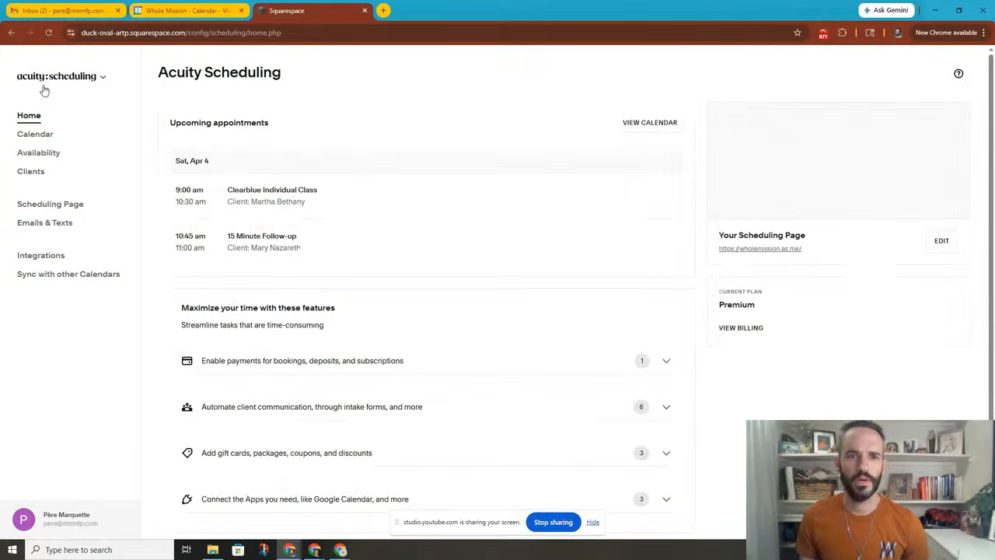